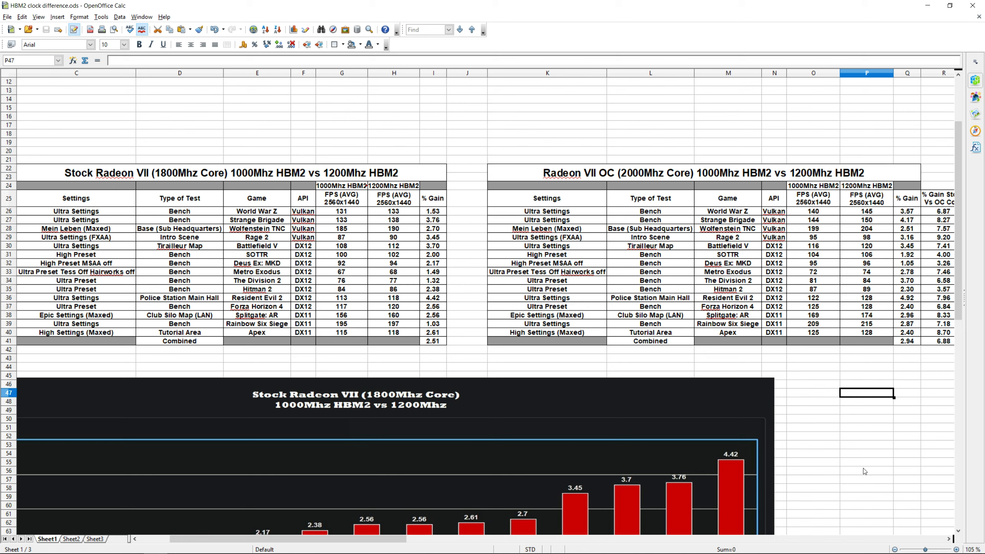
- Show the stock table's Combined % Gain formula =SUM(I26:I40)/15 (2.51) in cell I41
left_click(434, 343)
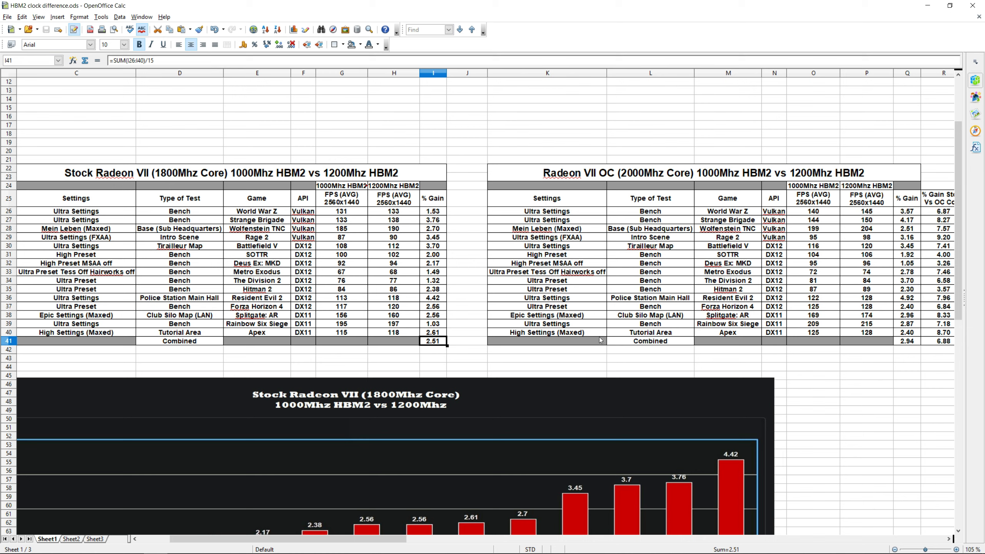
- Select the OC table's two FPS columns O26:P40
left_click(816, 214)
left_click_drag(819, 216, 890, 342)
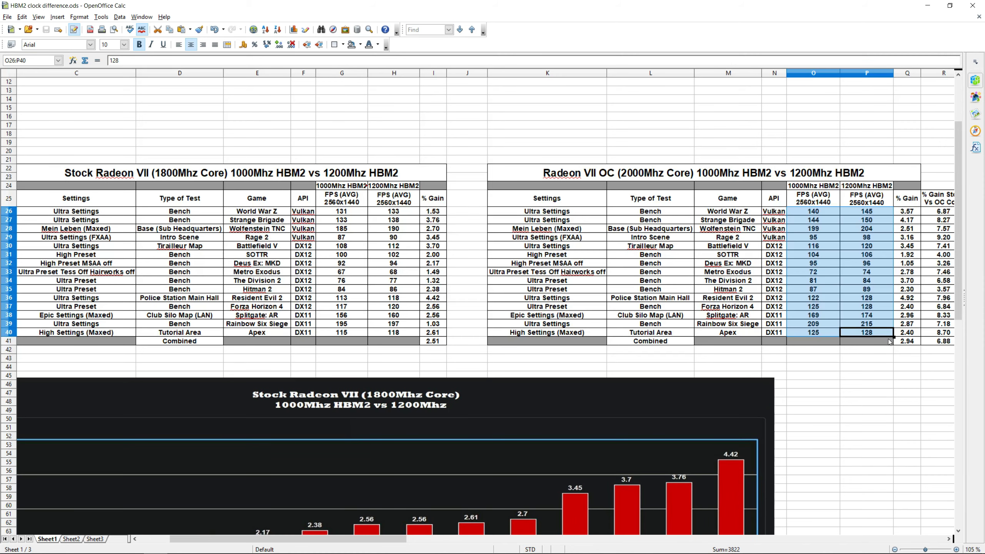
scroll(456, 205, "right", 1)
- Highlight the OC table's Settings, Type of Test (Bench and non-Bench), Game and API columns
left_click(456, 206)
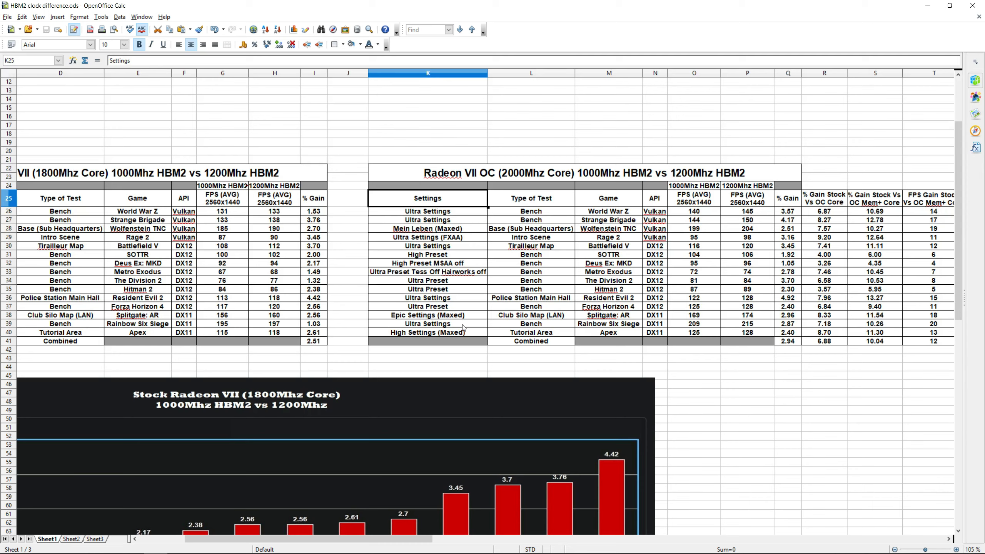
left_click(564, 201)
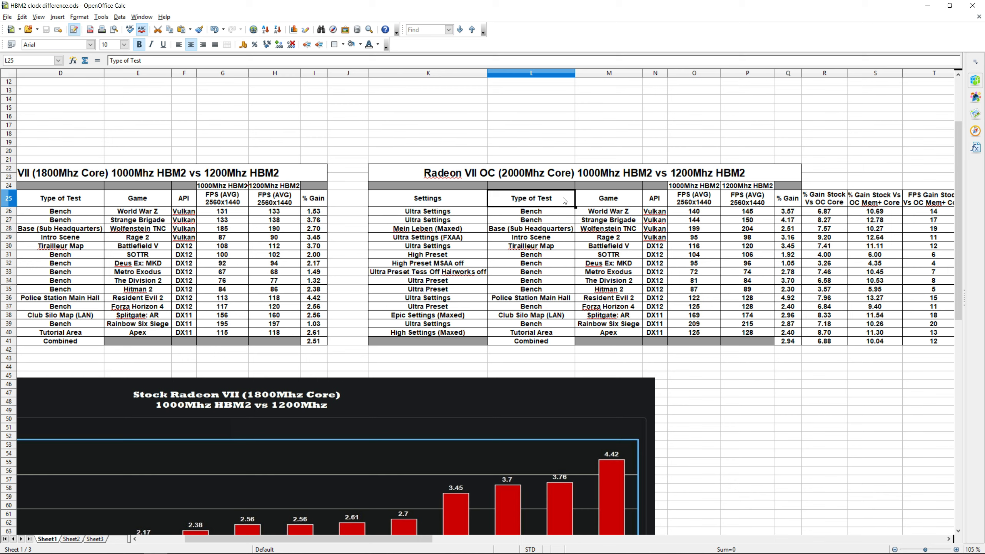
left_click_drag(554, 213, 554, 222)
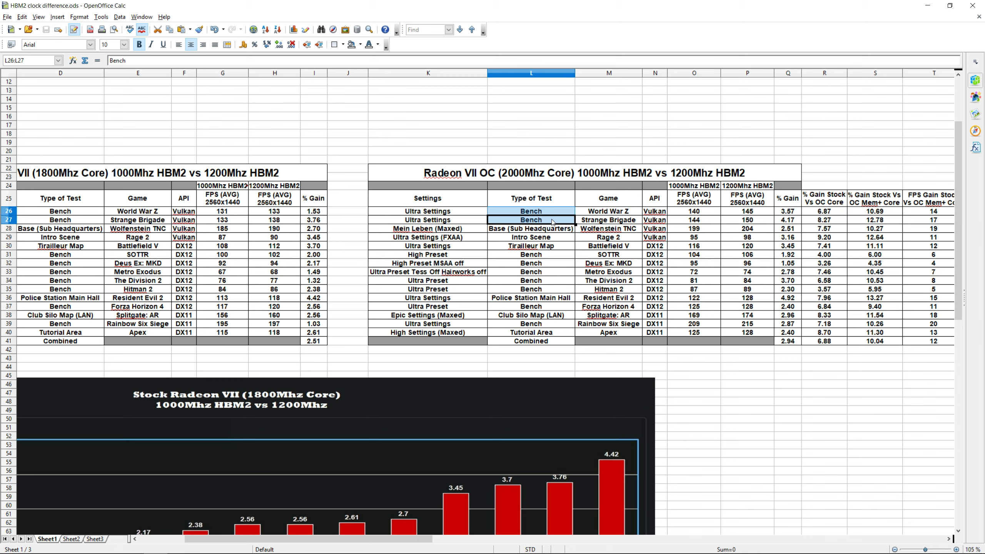
left_click_drag(551, 229, 545, 244)
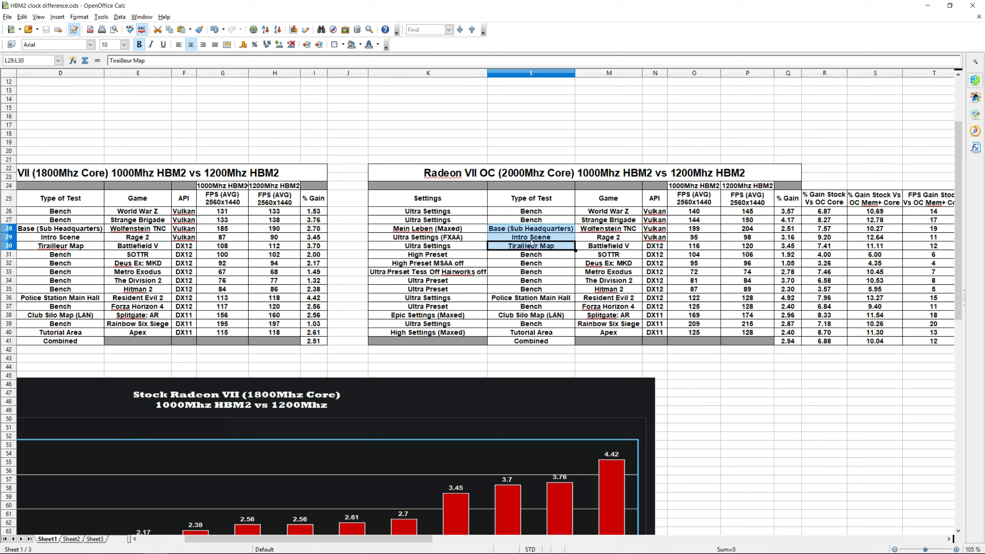
left_click(608, 198)
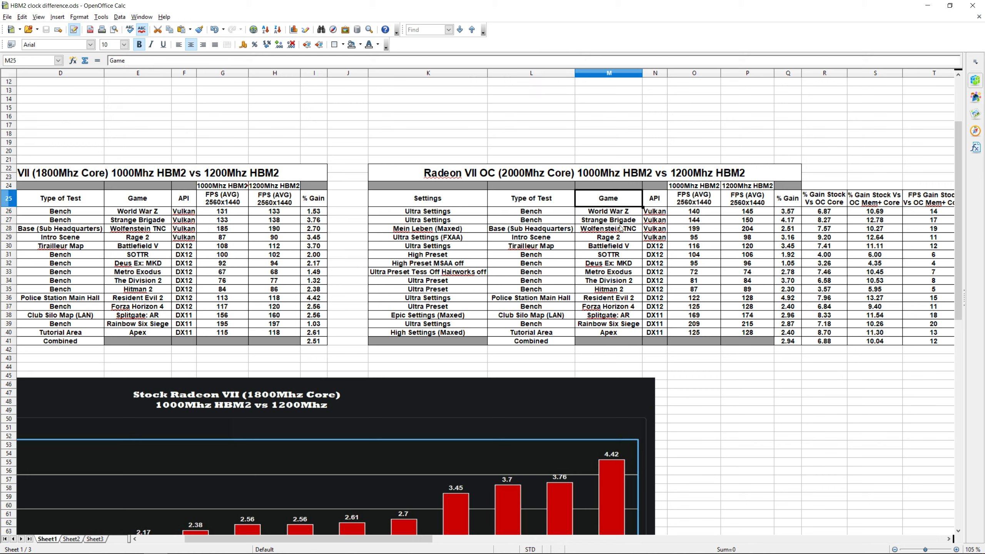
key("shift+Down")
key("shift+Down")
key("shift+Down")
key("shift+Down")
key("shift+Down")
key("shift+Down")
key("shift+Down")
key("shift+Down")
key("shift+Down")
key("shift+Down")
key("shift+Down")
key("shift+Down")
key("shift+Down")
key("shift+Down")
key("shift+Down")
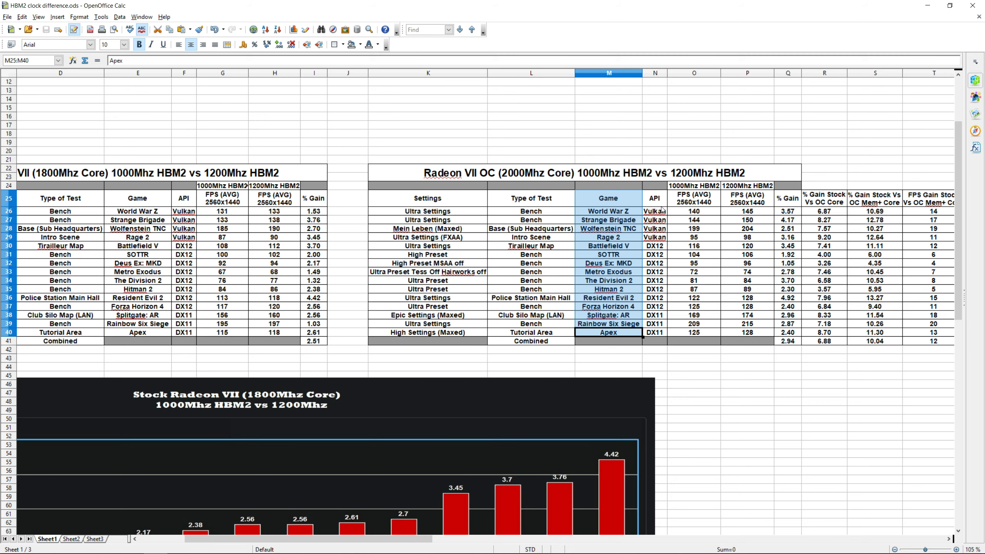
left_click_drag(663, 210, 659, 328)
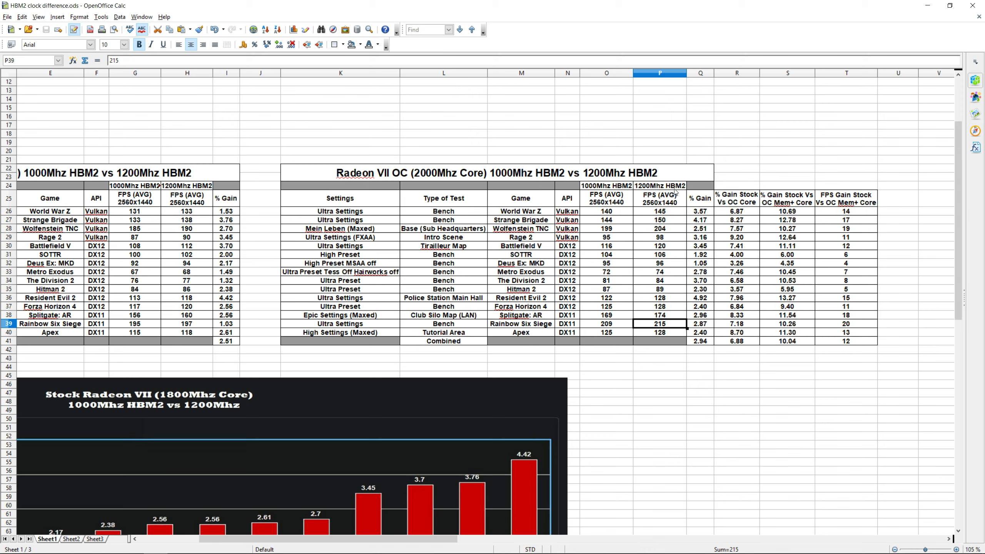
- Show the OC % Gain formula =100*((P40-O40)/O40) and the Combined average =SUM(Q26:Q40)/15
left_click_drag(614, 213, 652, 331)
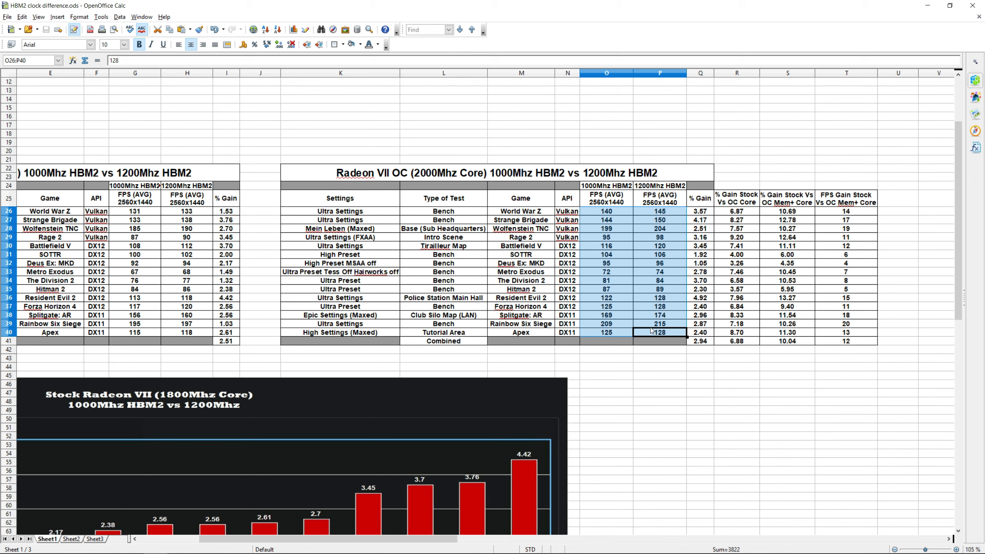
left_click(618, 216)
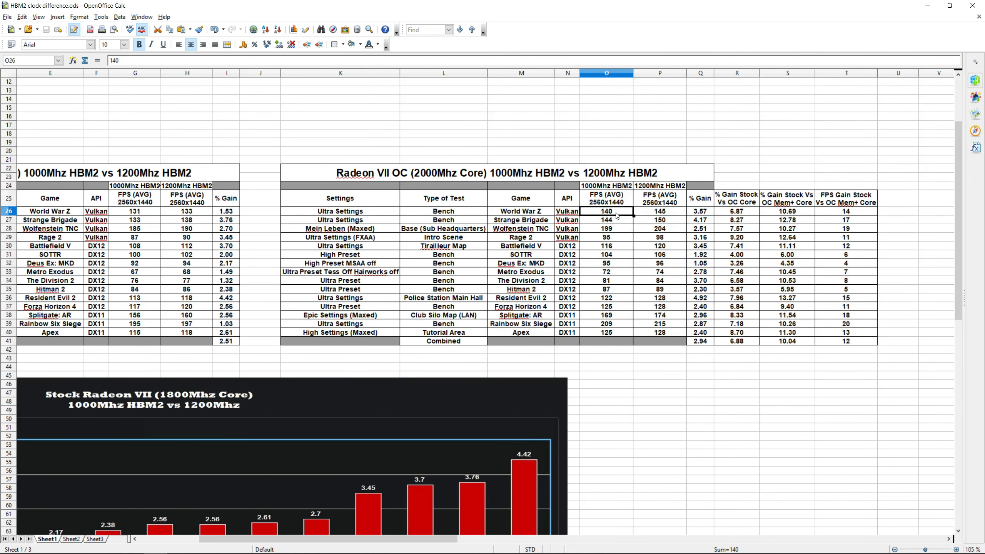
left_click(700, 332)
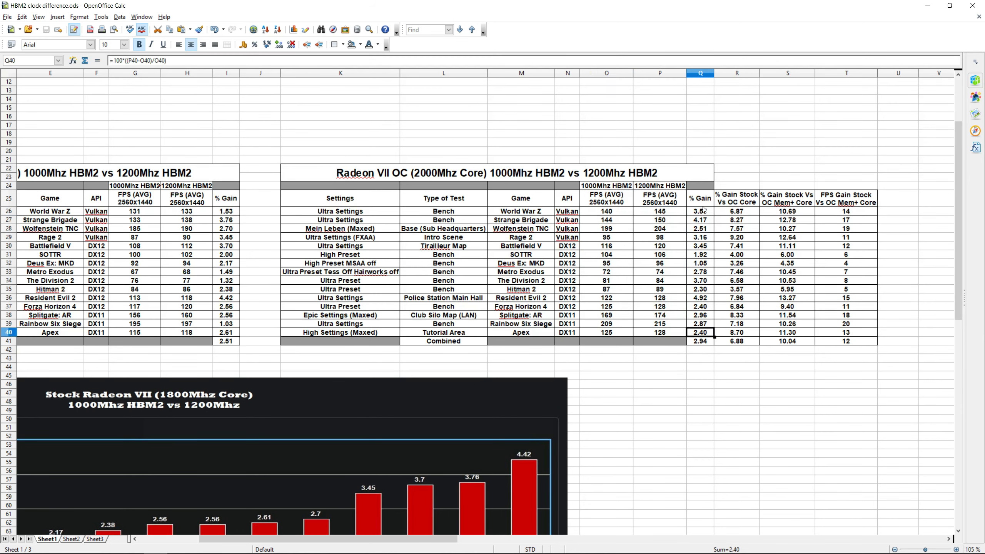
left_click_drag(703, 199, 700, 332)
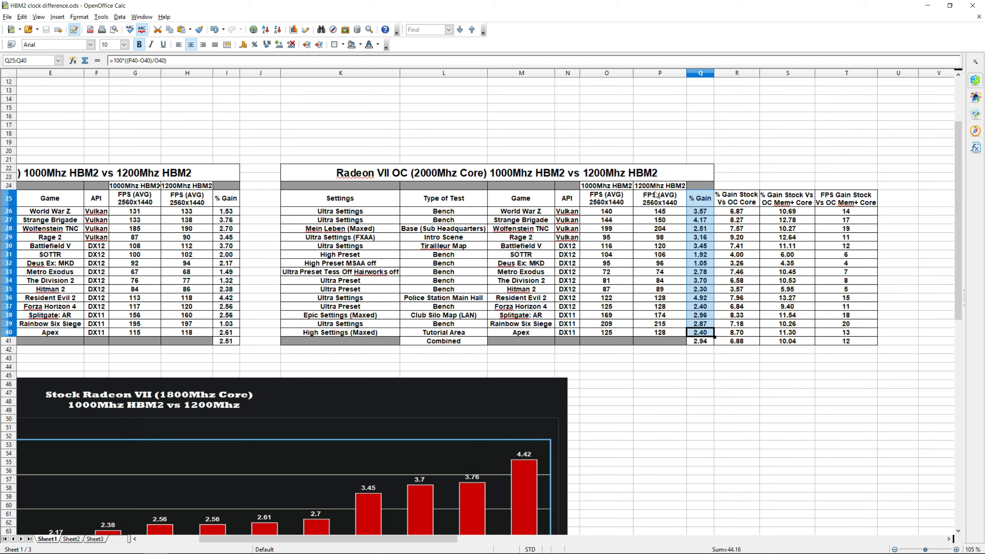
left_click(705, 344)
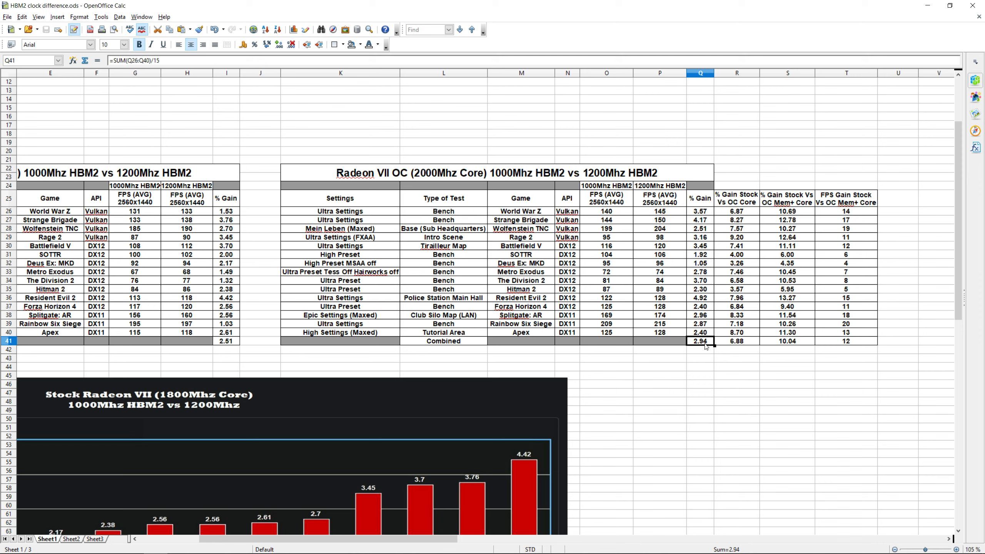
left_click_drag(850, 341, 738, 198)
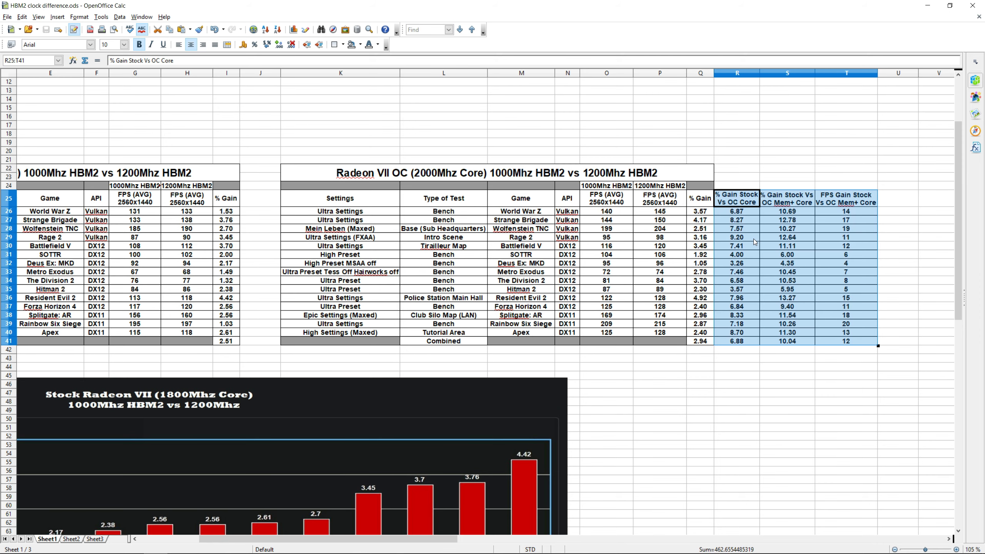
left_click_drag(737, 211, 735, 332)
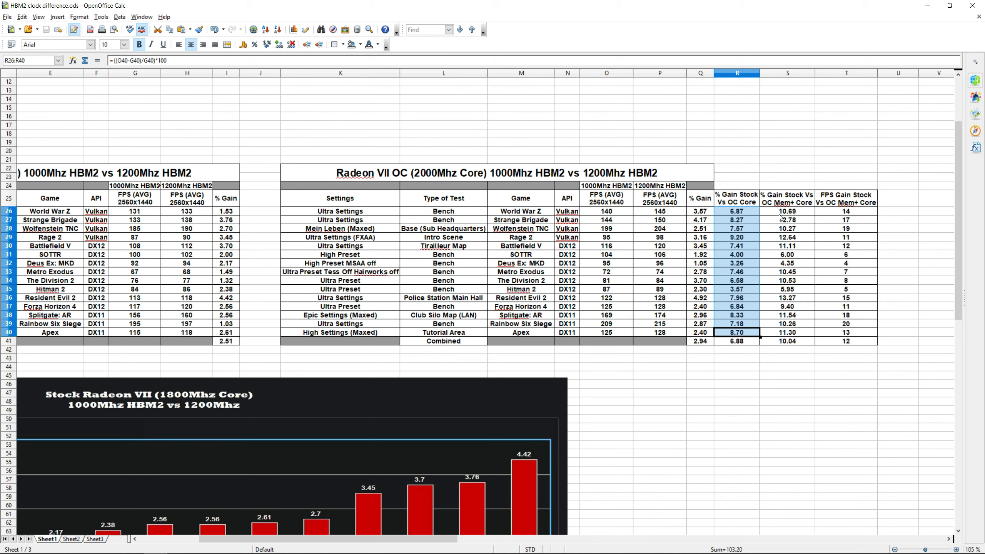
left_click_drag(790, 333, 785, 218)
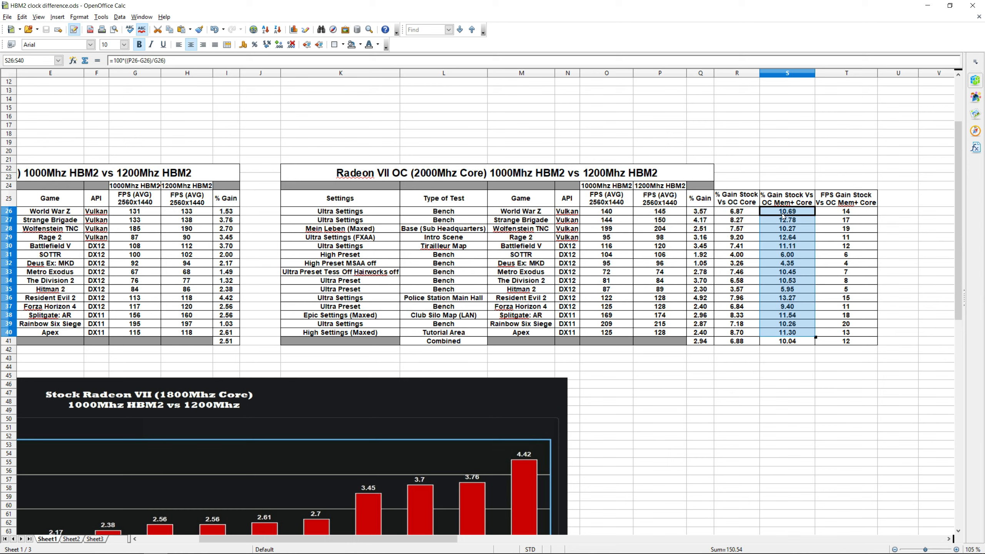
left_click_drag(856, 212, 855, 333)
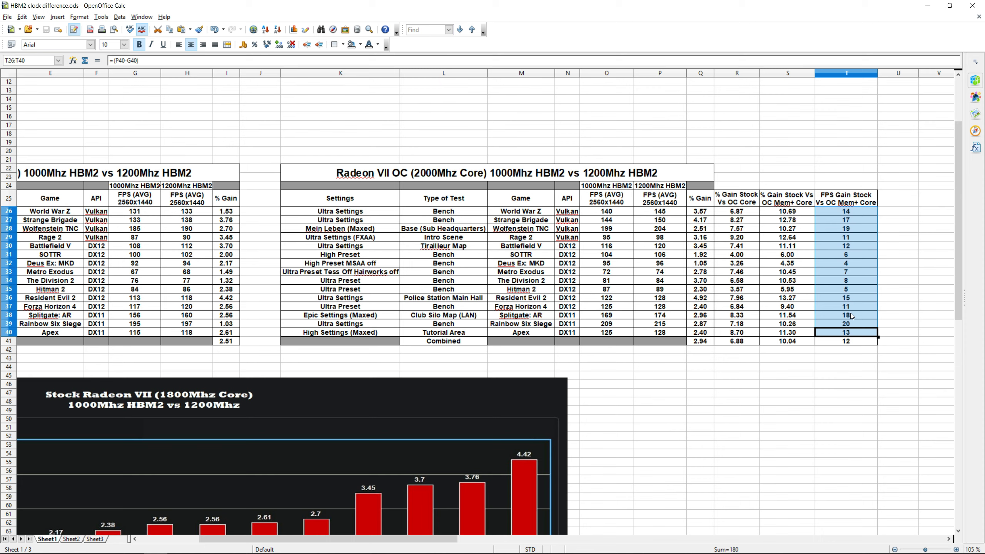
left_click(858, 366)
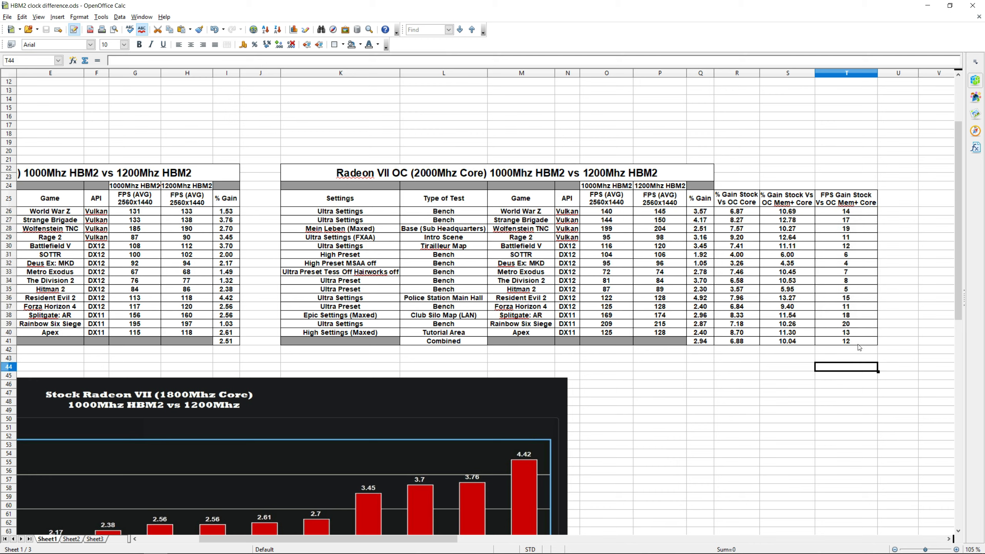
left_click_drag(859, 342, 703, 344)
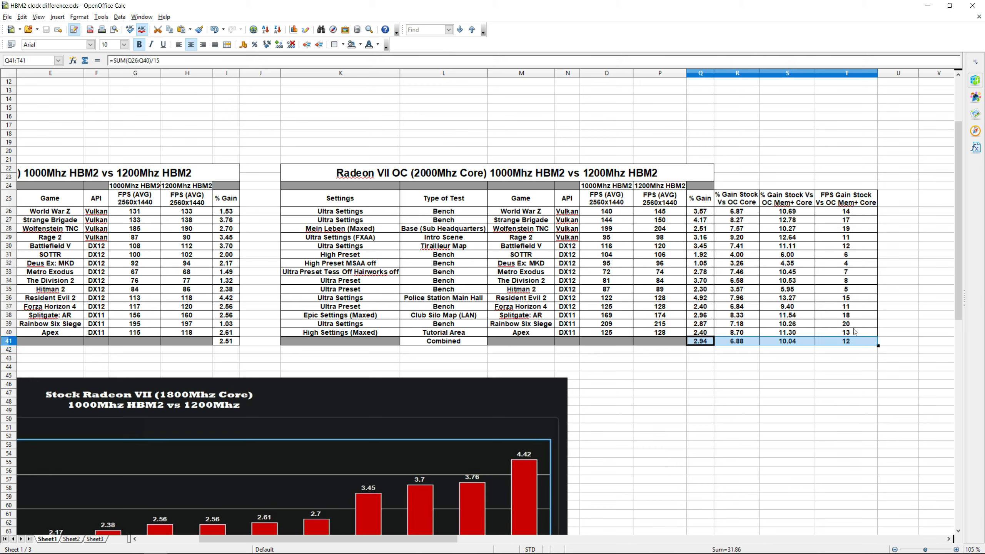
left_click(736, 213)
key("shift+Down")
key("shift+Down")
key("shift+Down")
key("shift+Down")
key("shift+Down")
key("shift+Down")
key("shift+Down")
key("shift+Down")
key("shift+Down")
key("shift+Down")
key("shift+Down")
key("shift+Down")
key("shift+Down")
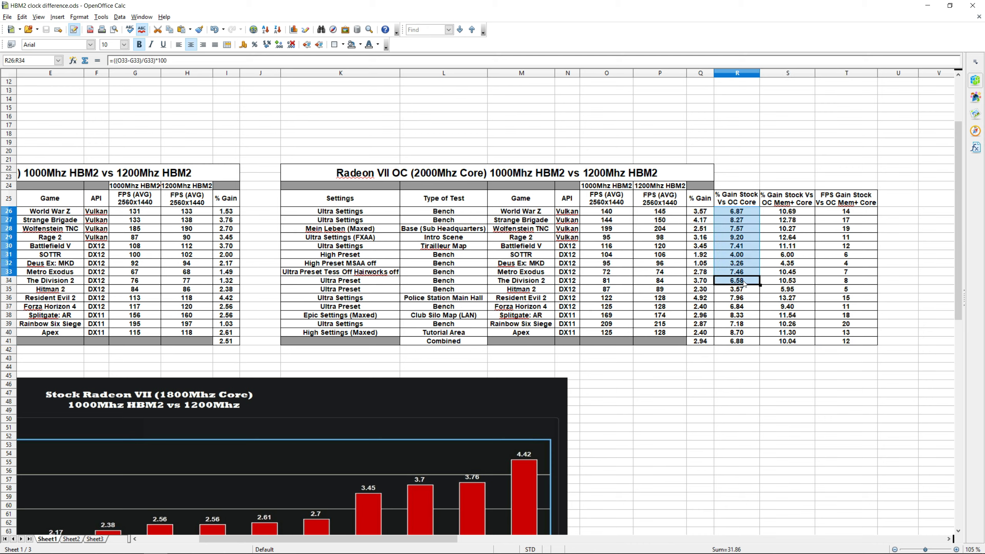
left_click_drag(705, 217, 849, 341)
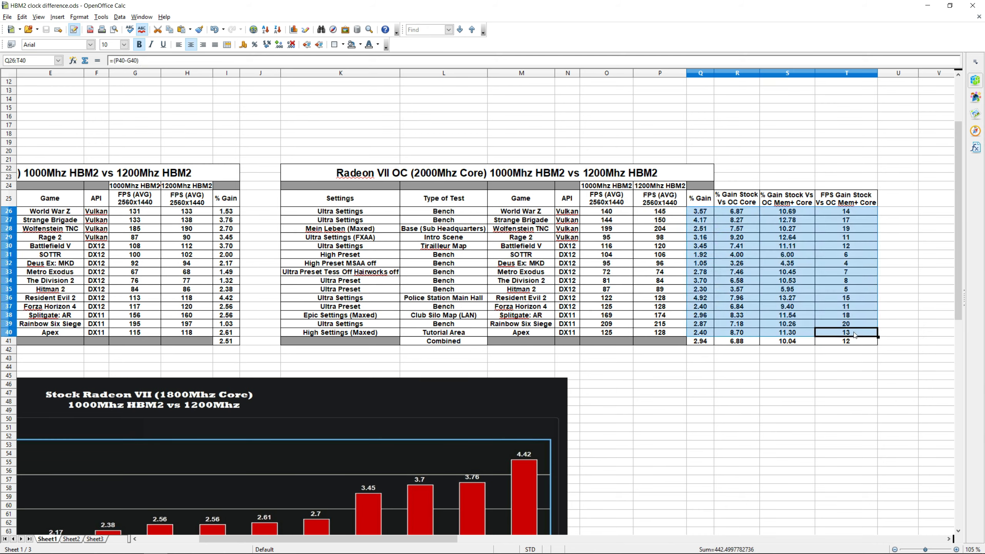
left_click(607, 384)
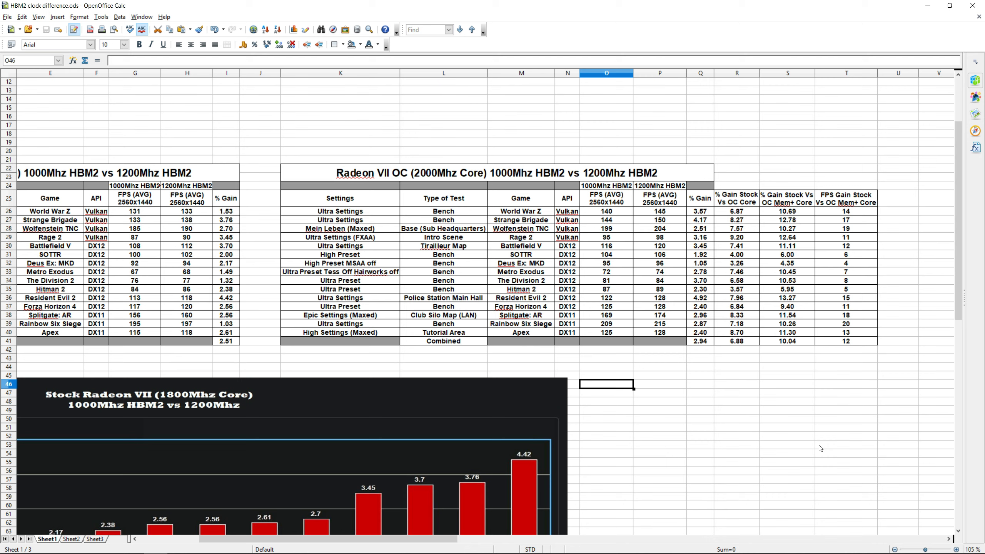
left_click(786, 359)
left_click_drag(743, 345, 865, 215)
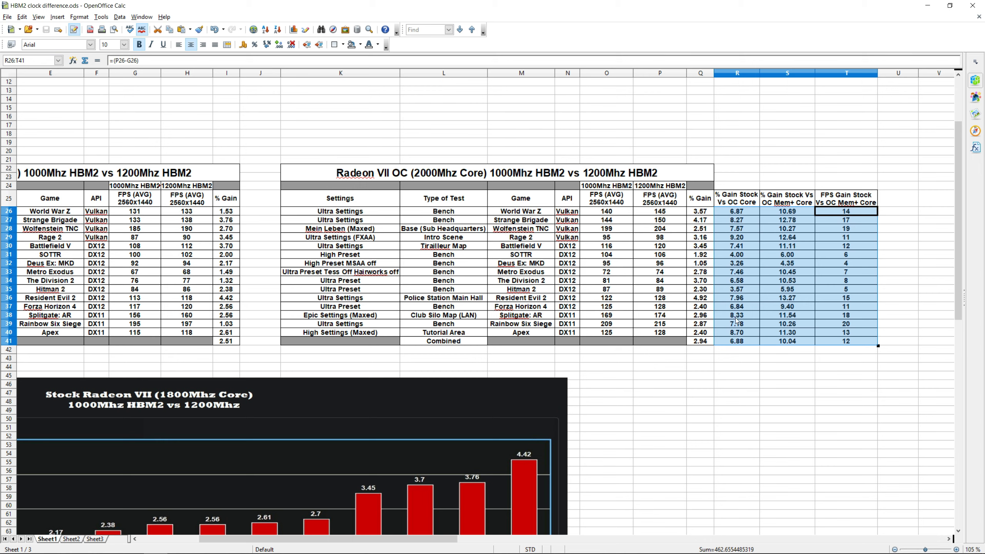
left_click_drag(702, 214, 703, 342)
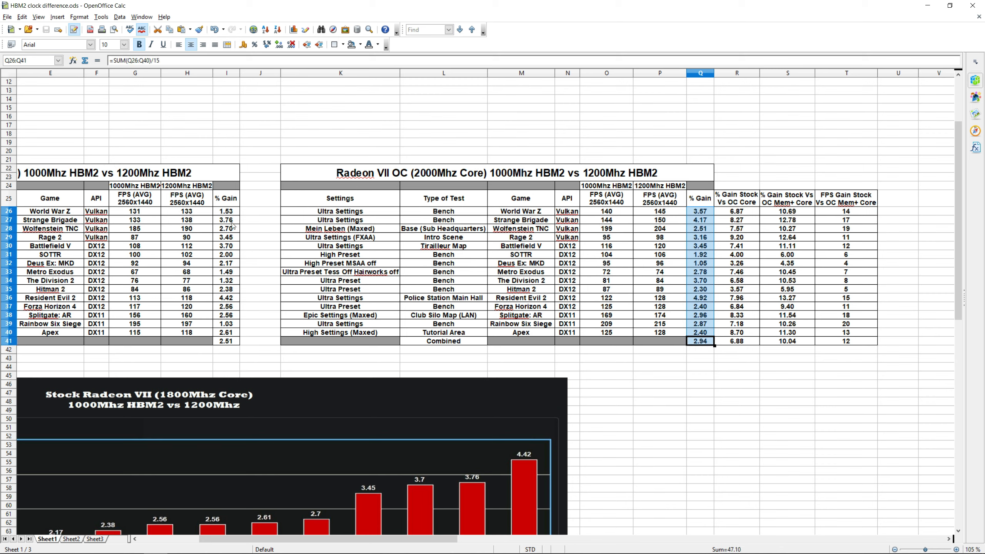
left_click_drag(229, 214, 221, 341)
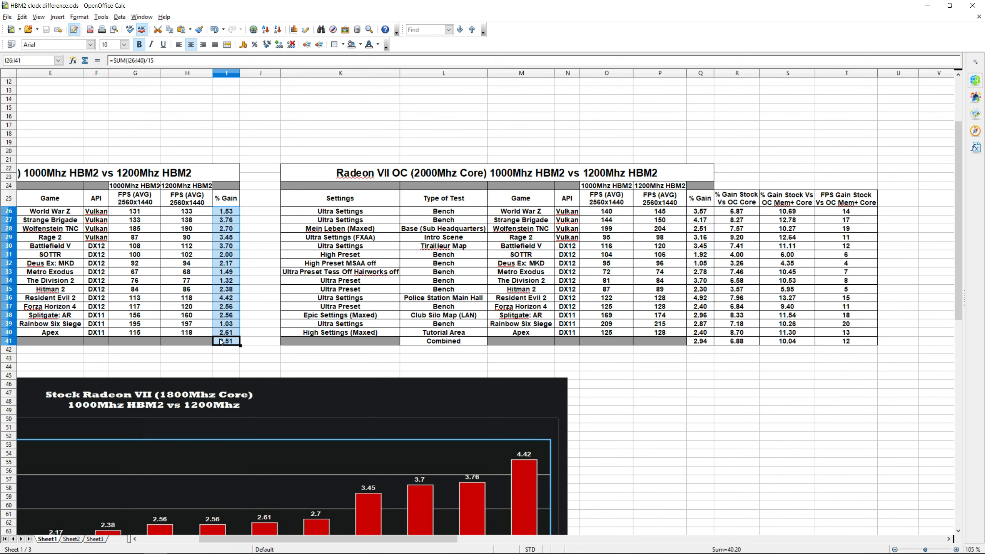
left_click(228, 343)
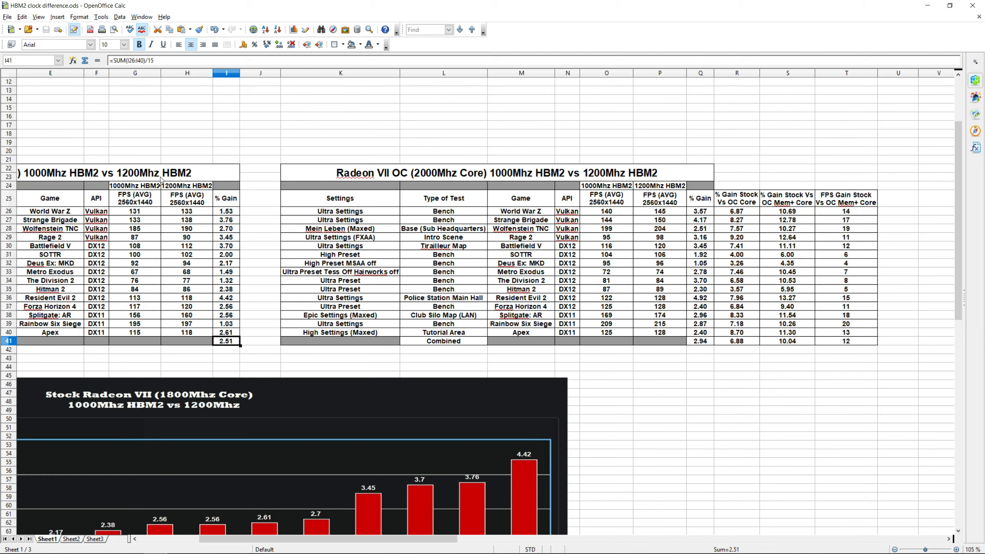
left_click_drag(703, 212, 701, 344)
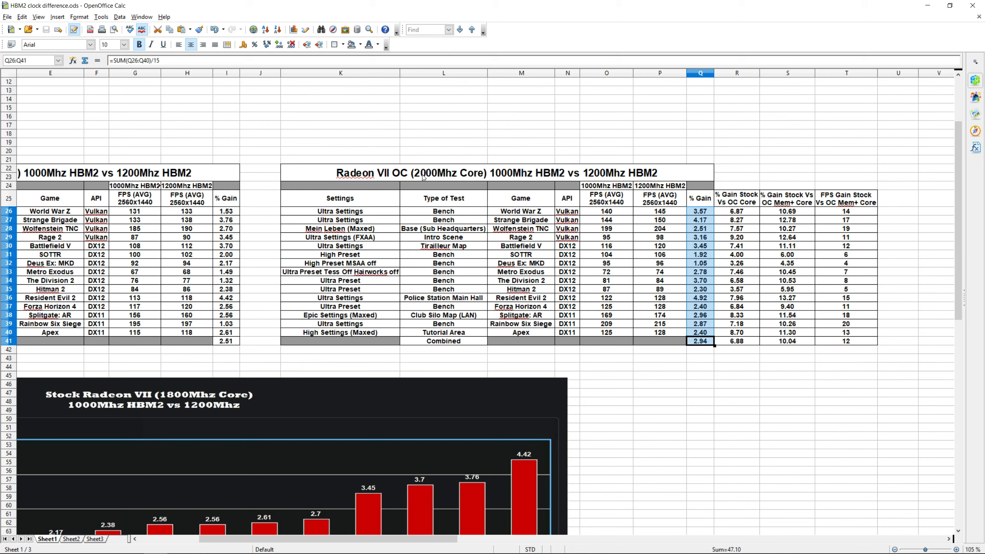
left_click(701, 346)
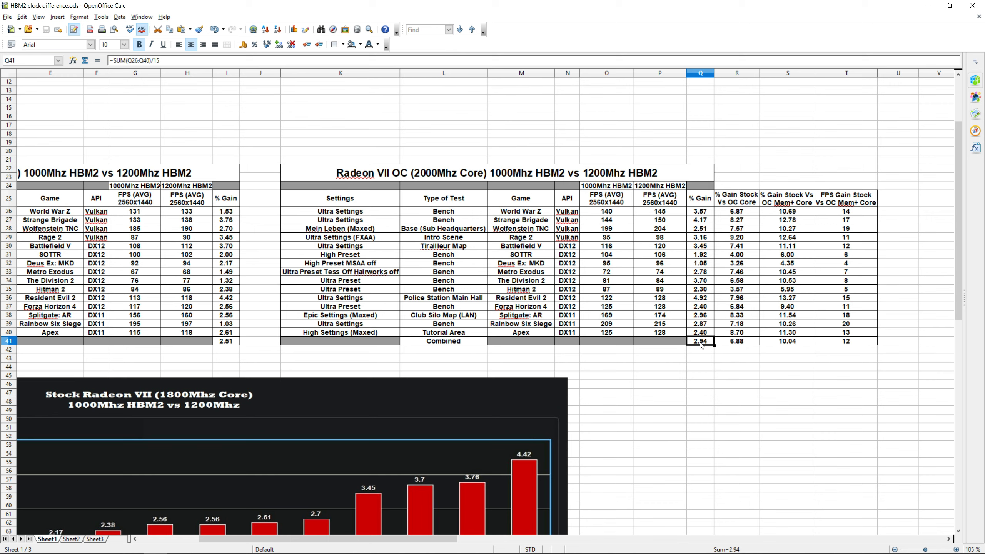
left_click(219, 347)
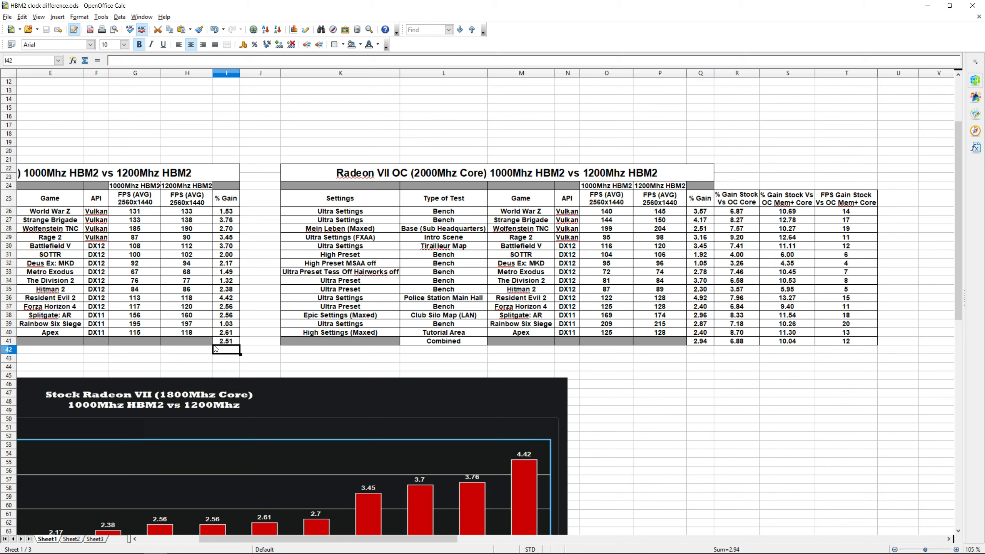
left_click(706, 343)
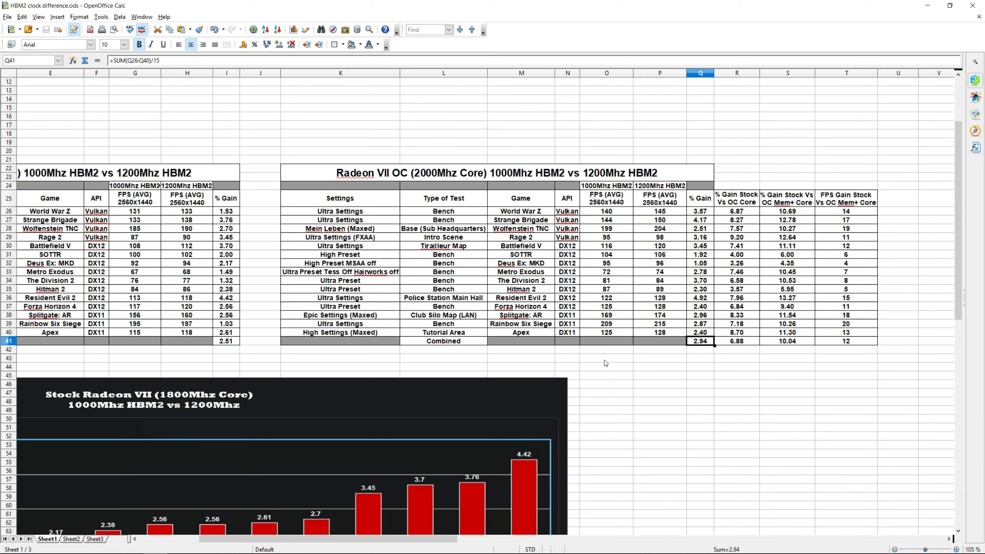
left_click_drag(859, 341, 647, 232)
left_click(629, 358)
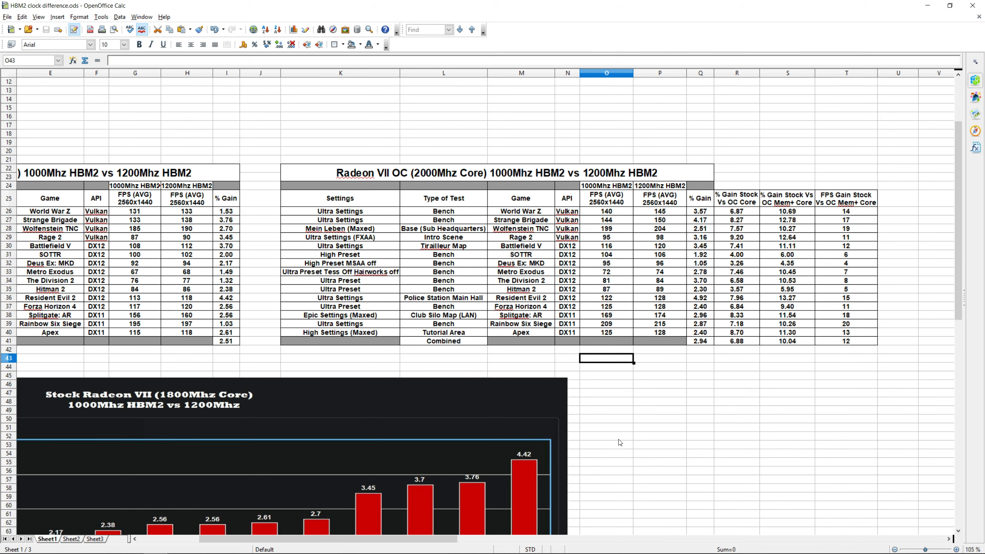
left_click_drag(237, 213, 229, 321)
left_click_drag(700, 211, 696, 333)
- Scroll down to the Radeon VII 1800Mhz vs 2000Mhz Core HBM2 gain chart, peaking at 4.92
scroll(667, 311, "down", 5)
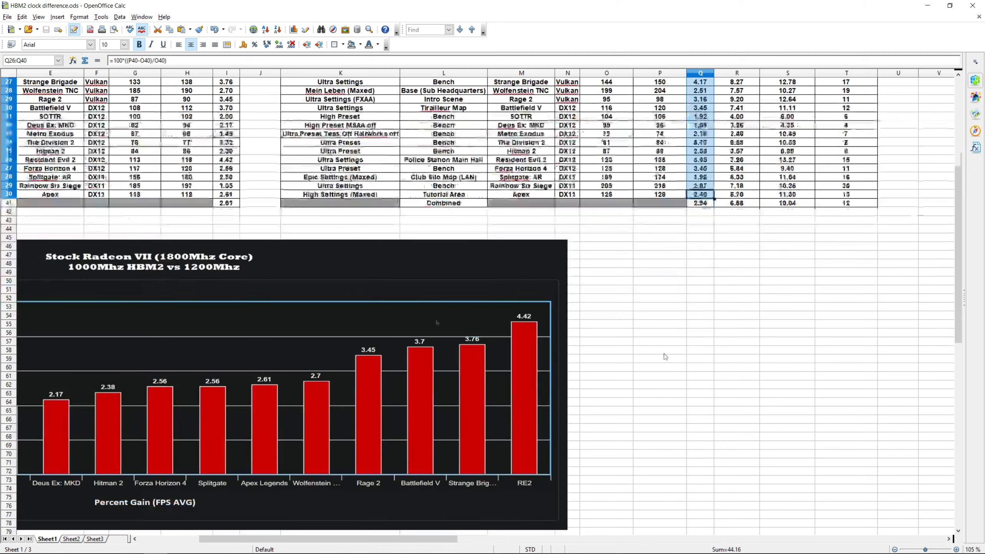
left_click(669, 248)
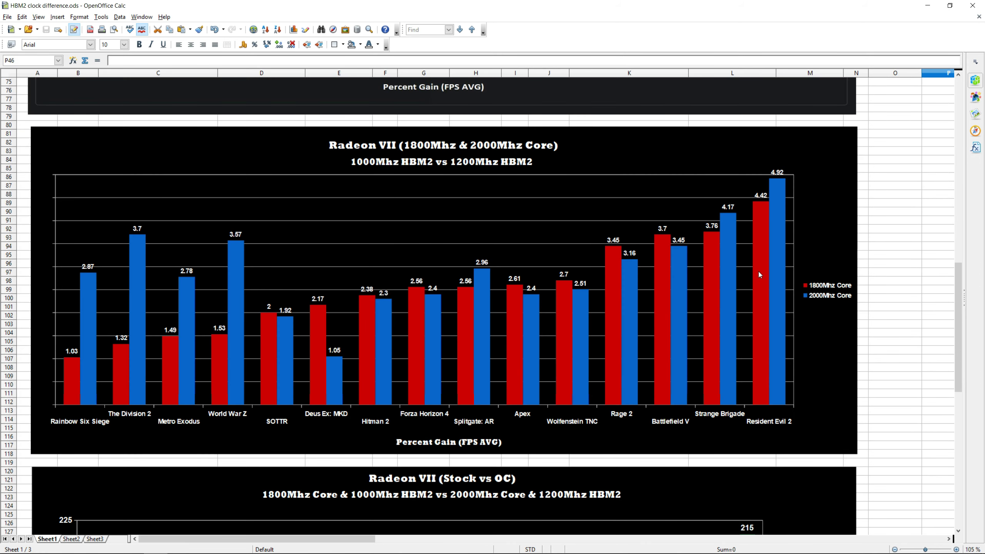
scroll(702, 272, "up", 9)
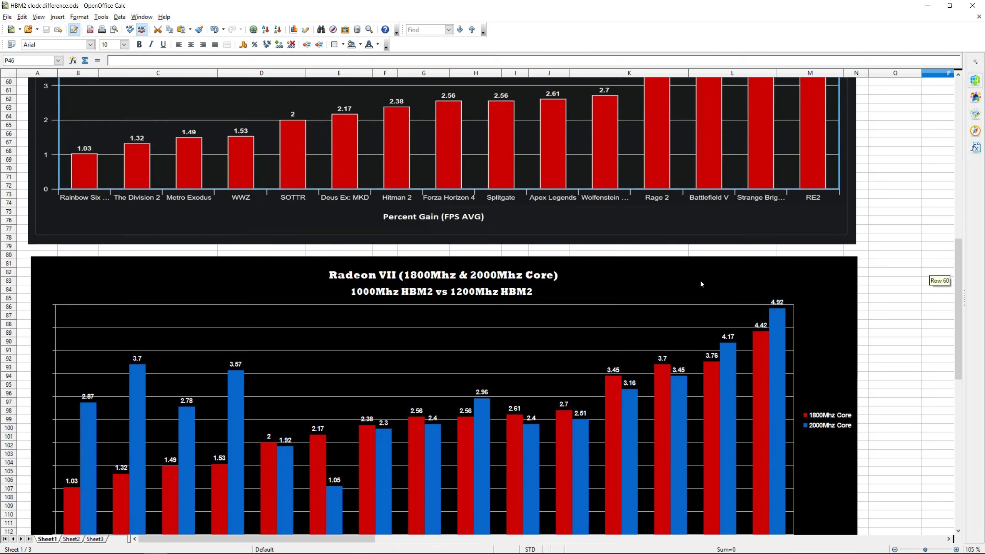
scroll(721, 206, "down", 8)
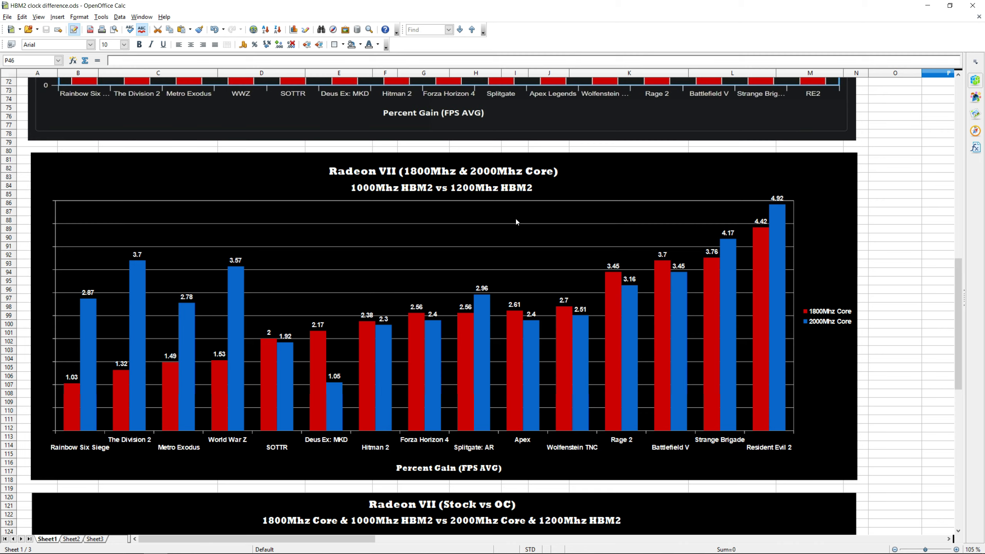
- Scroll down to around row 120 to view the Radeon VII Stock vs OC FPS chart
scroll(516, 222, "down", 16)
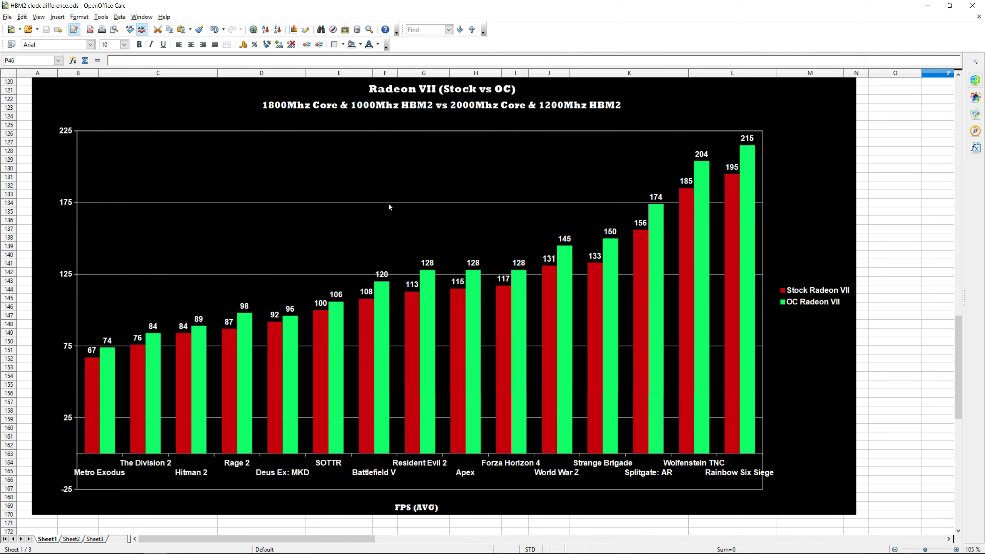